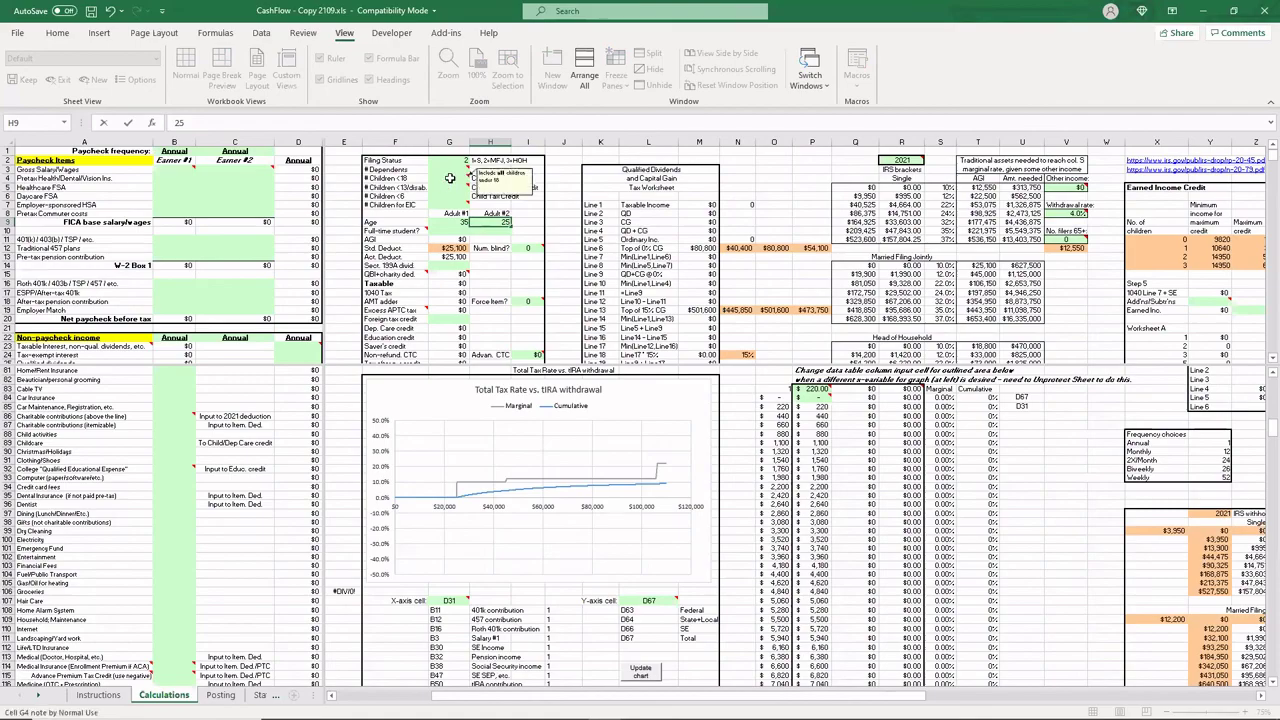
Set the age of Adult #2 to 35
{"action": "key", "text": "BackSpace"}
{"action": "type", "text": "5"}
{"action": "key", "text": "Return"}
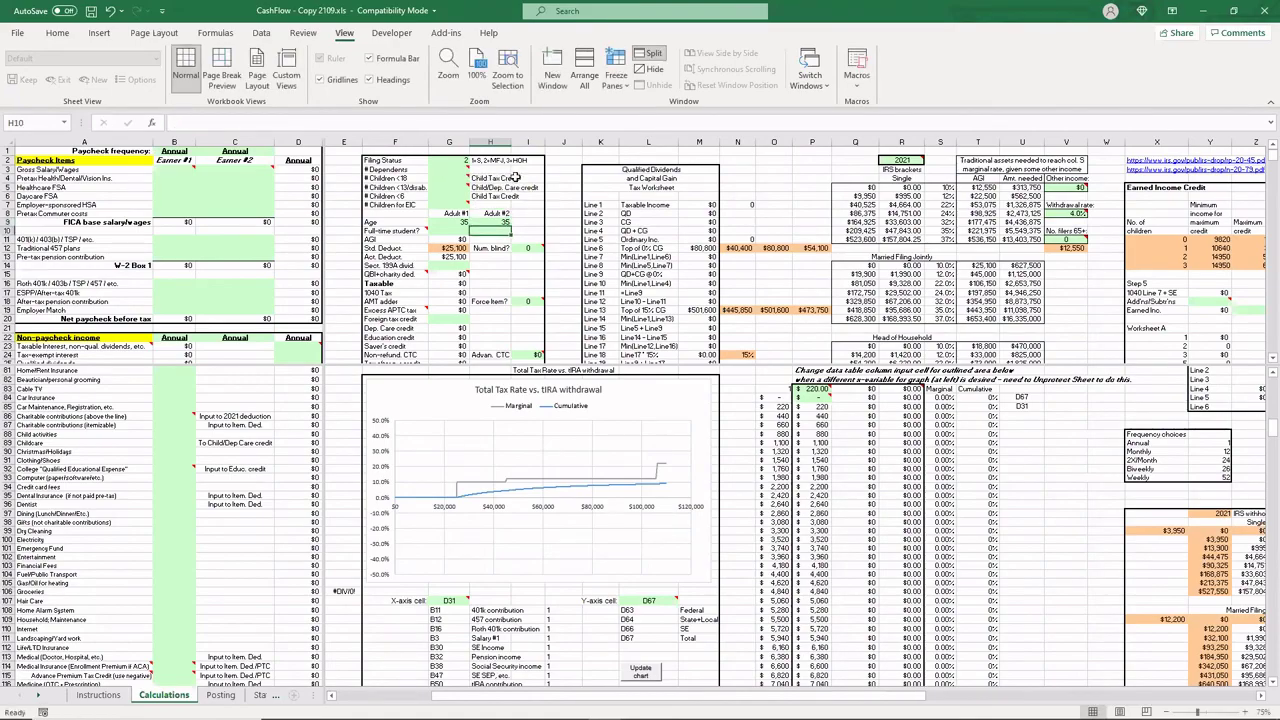
Enter 2 dependents, 2 children under 18, 2 under 13/disabled, 1 under 6, and 2 children for EIC
{"action": "left_click", "coordinate": [448, 168]}
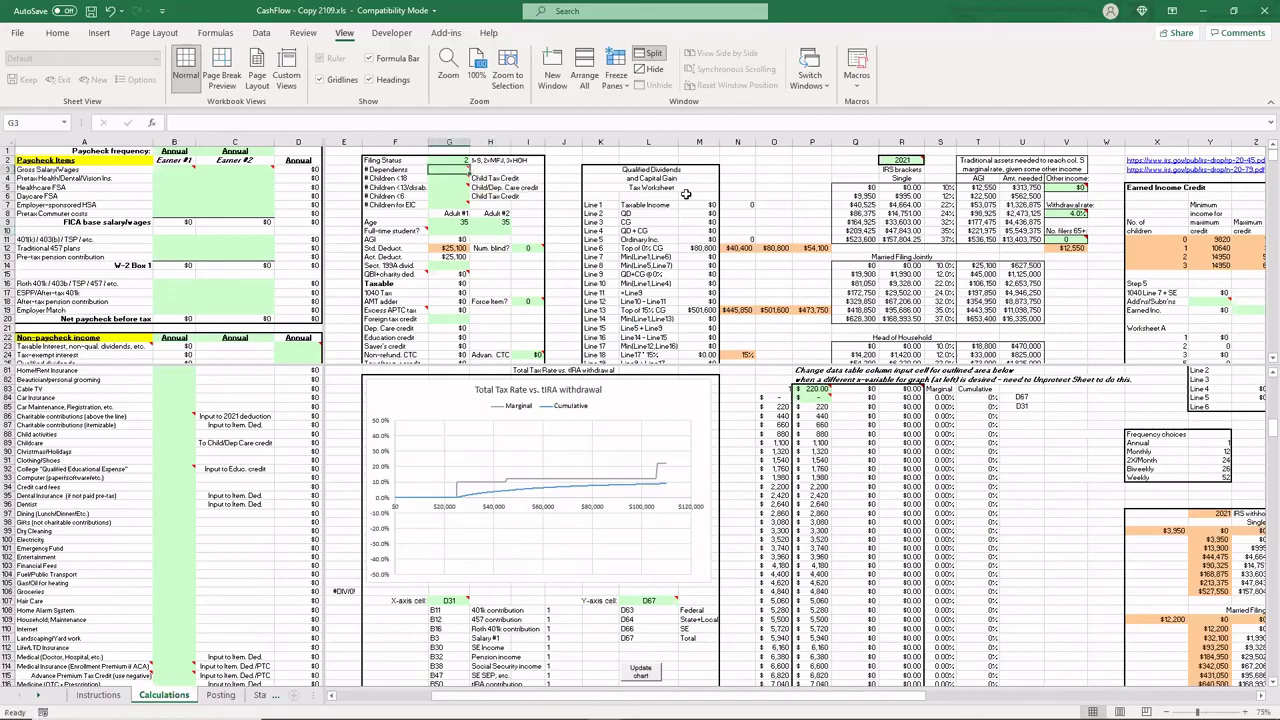
{"action": "key", "text": "Return"}
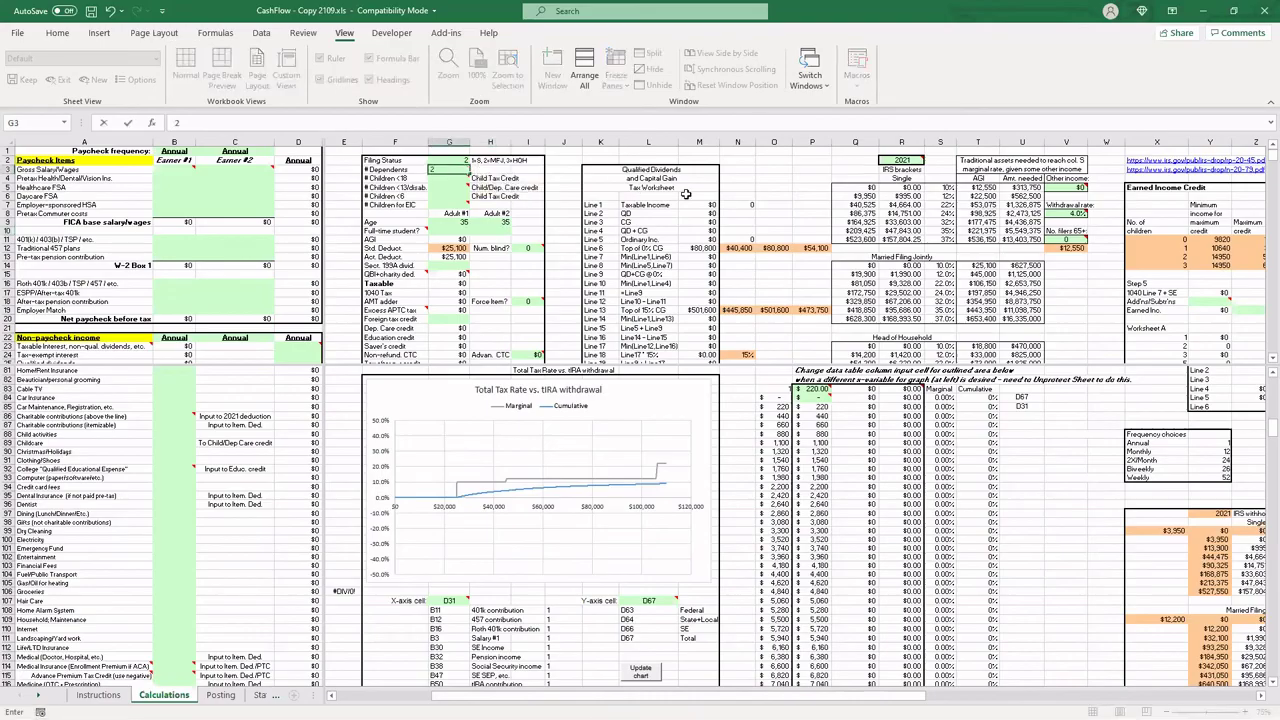
{"action": "type", "text": "2"}
{"action": "key", "text": "Return"}
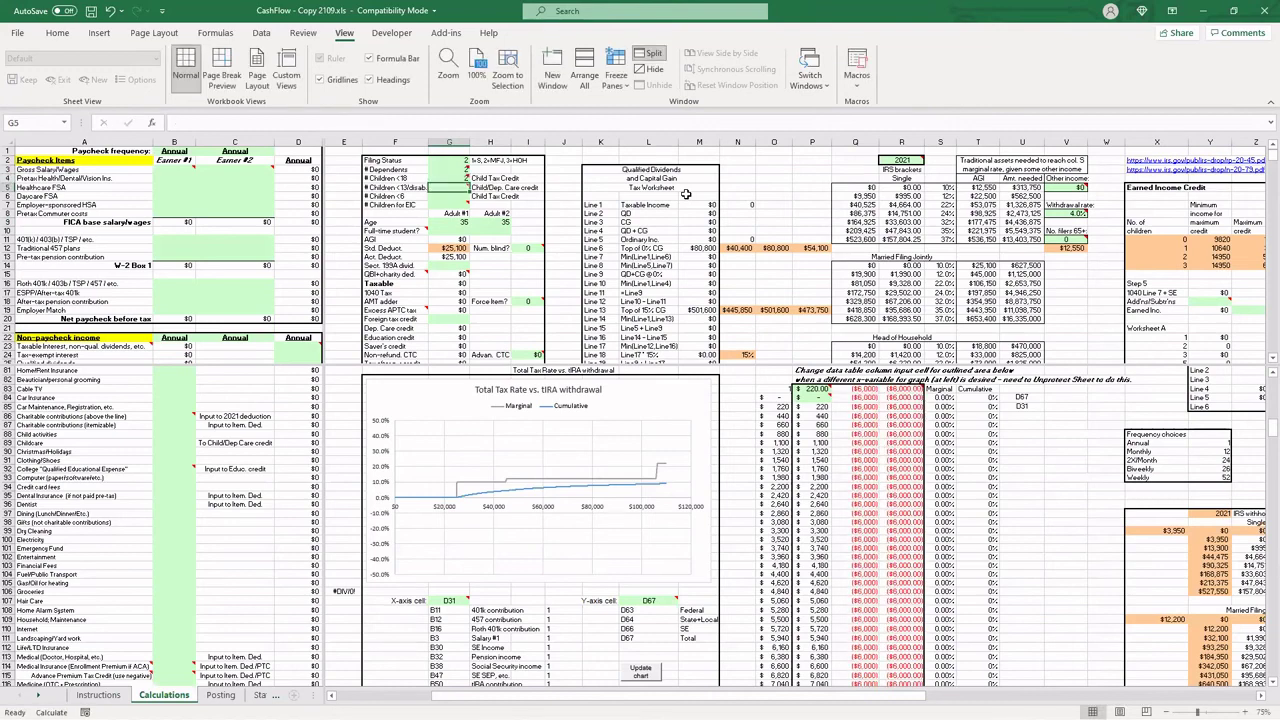
{"action": "type", "text": "2"}
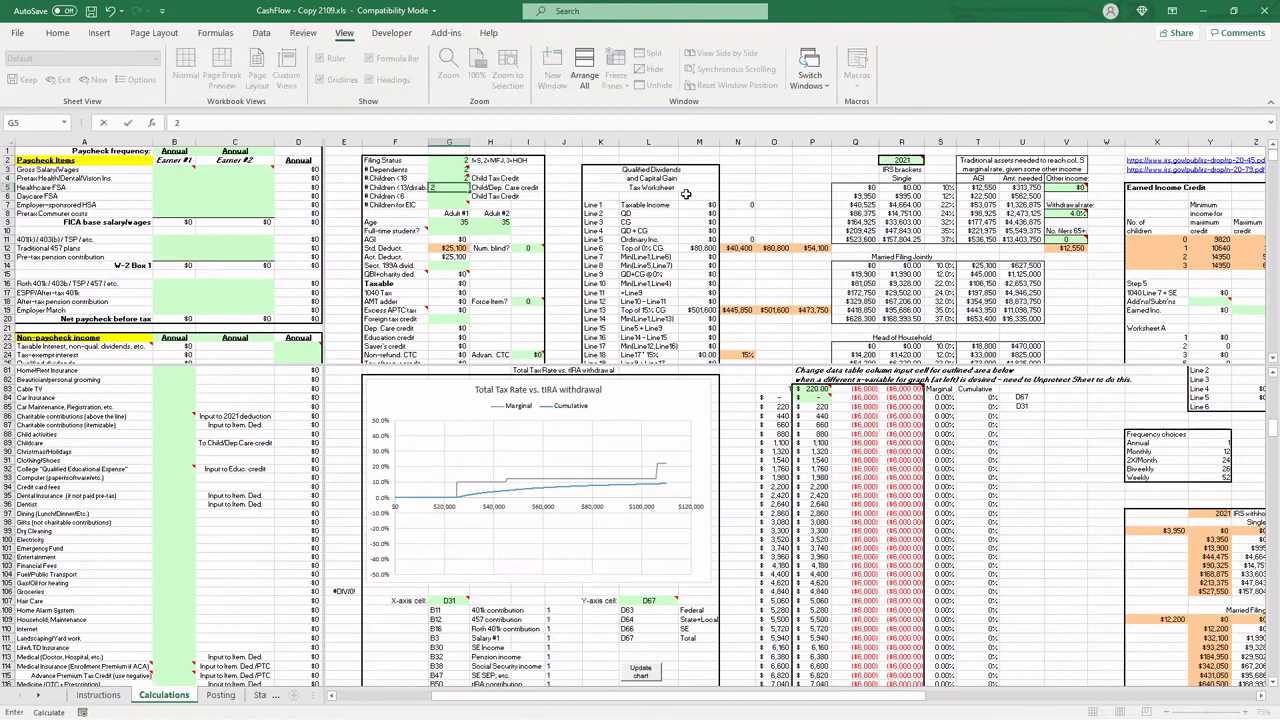
{"action": "key", "text": "Return"}
{"action": "type", "text": "1"}
{"action": "key", "text": "Return"}
{"action": "type", "text": "2"}
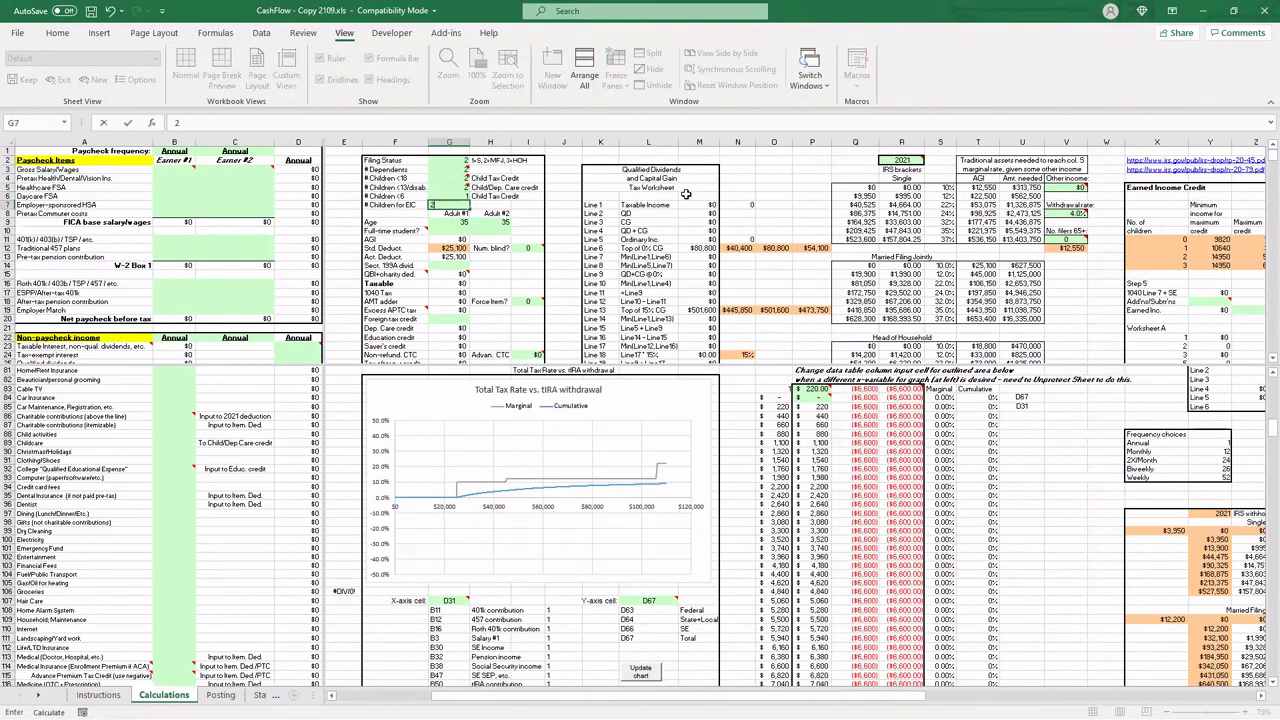
{"action": "key", "text": "Return"}
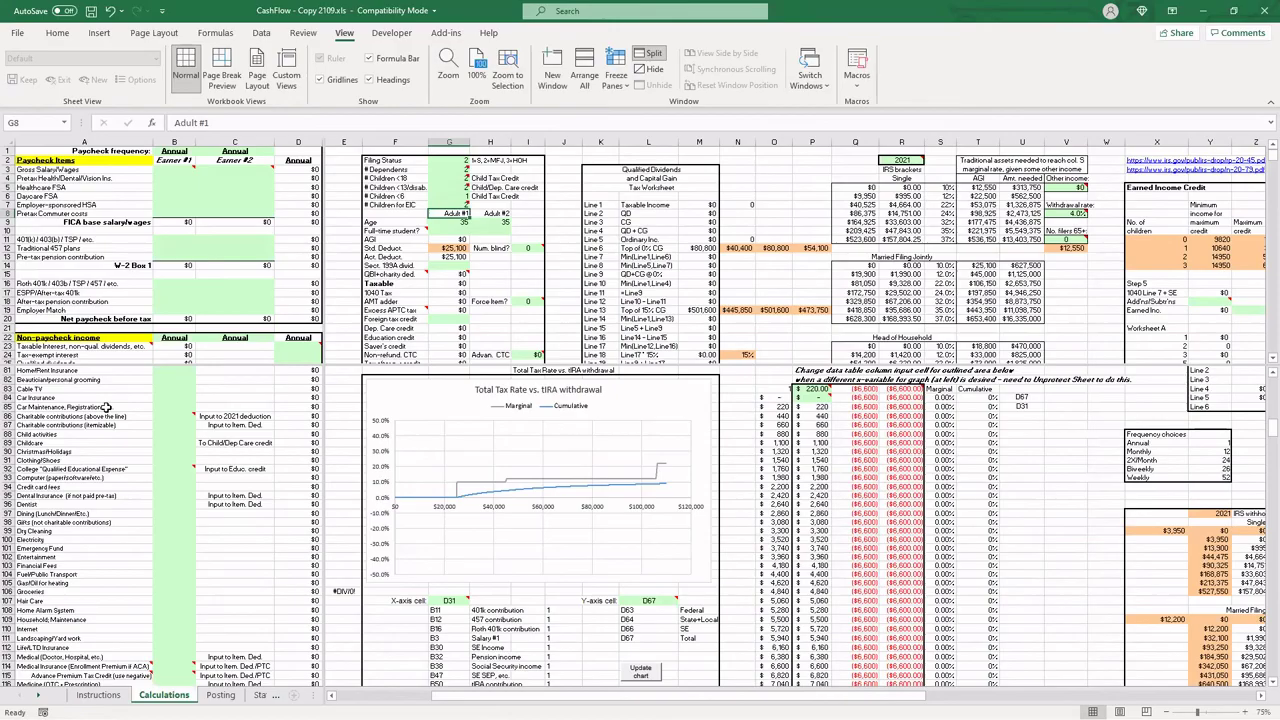
Enter gross salary/wages of 60000 for Earner #1 and 40000 for Earner #2
{"action": "left_click", "coordinate": [176, 169]}
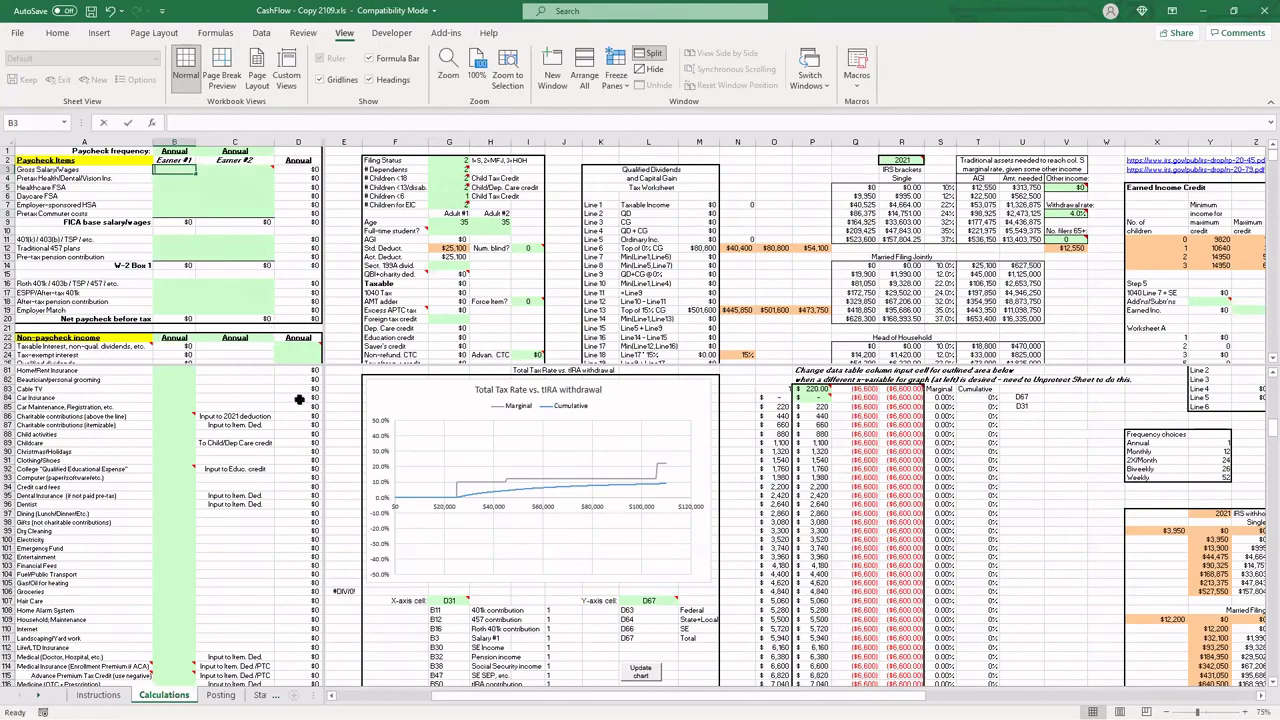
{"action": "type", "text": "60000"}
{"action": "key", "text": "Tab"}
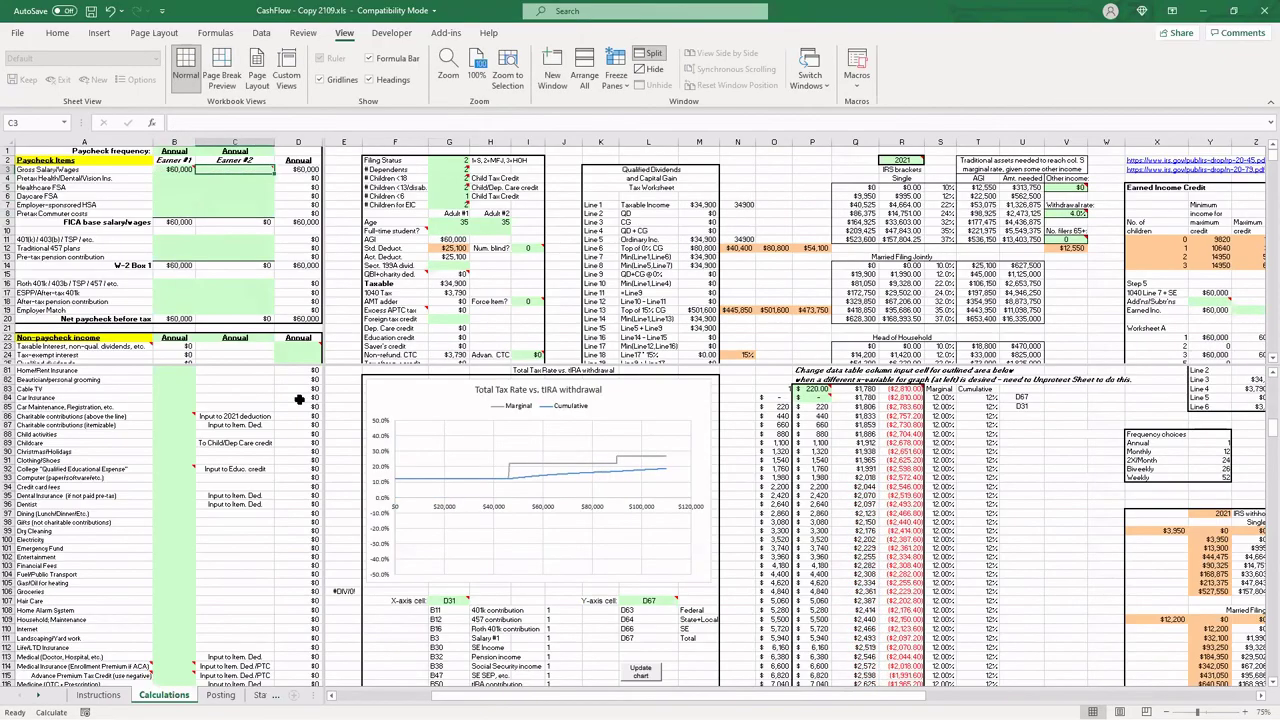
{"action": "type", "text": "40000"}
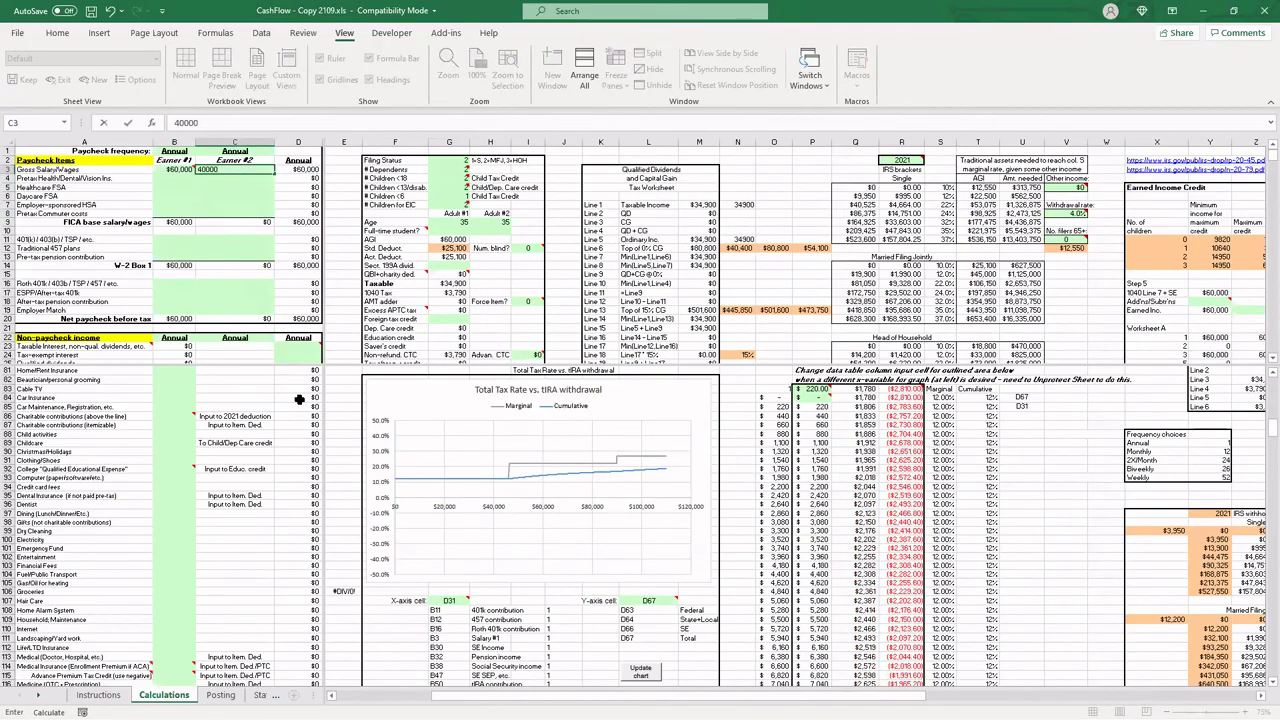
{"action": "key", "text": "Return"}
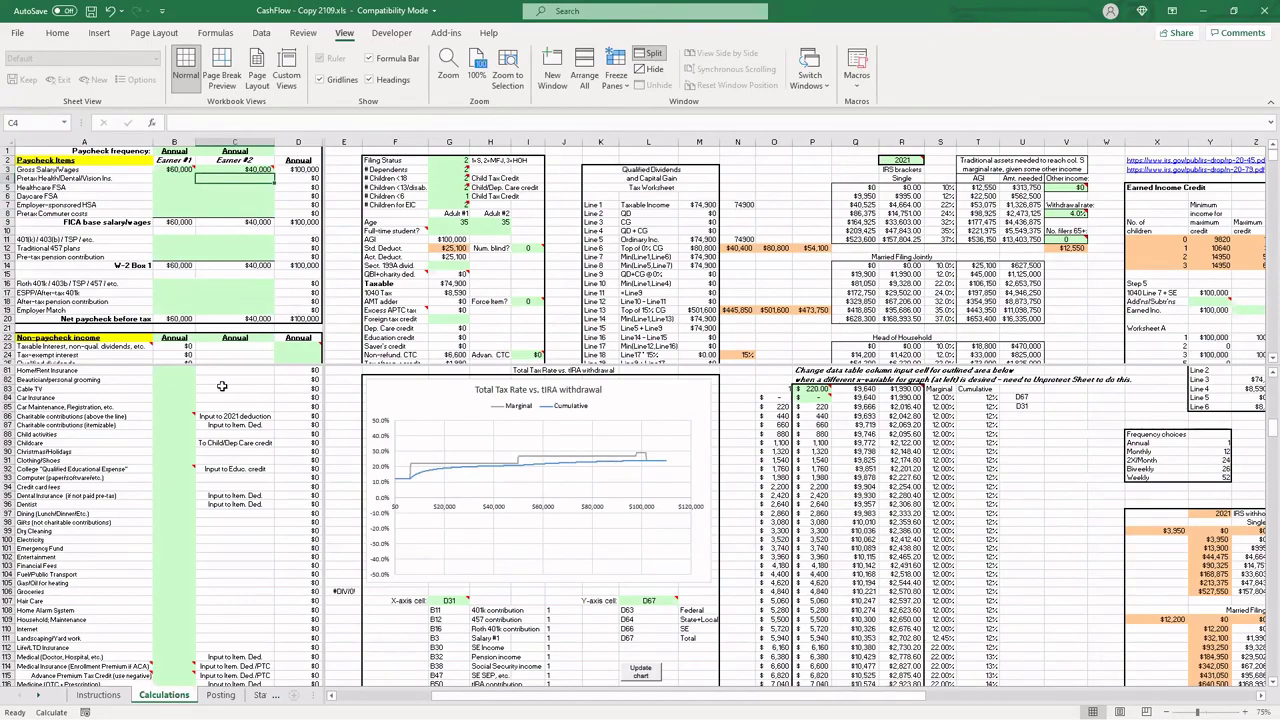
Set the tax rate chart's X-axis cell to B11 (401k contribution) and update the chart
{"action": "left_click", "coordinate": [441, 601]}
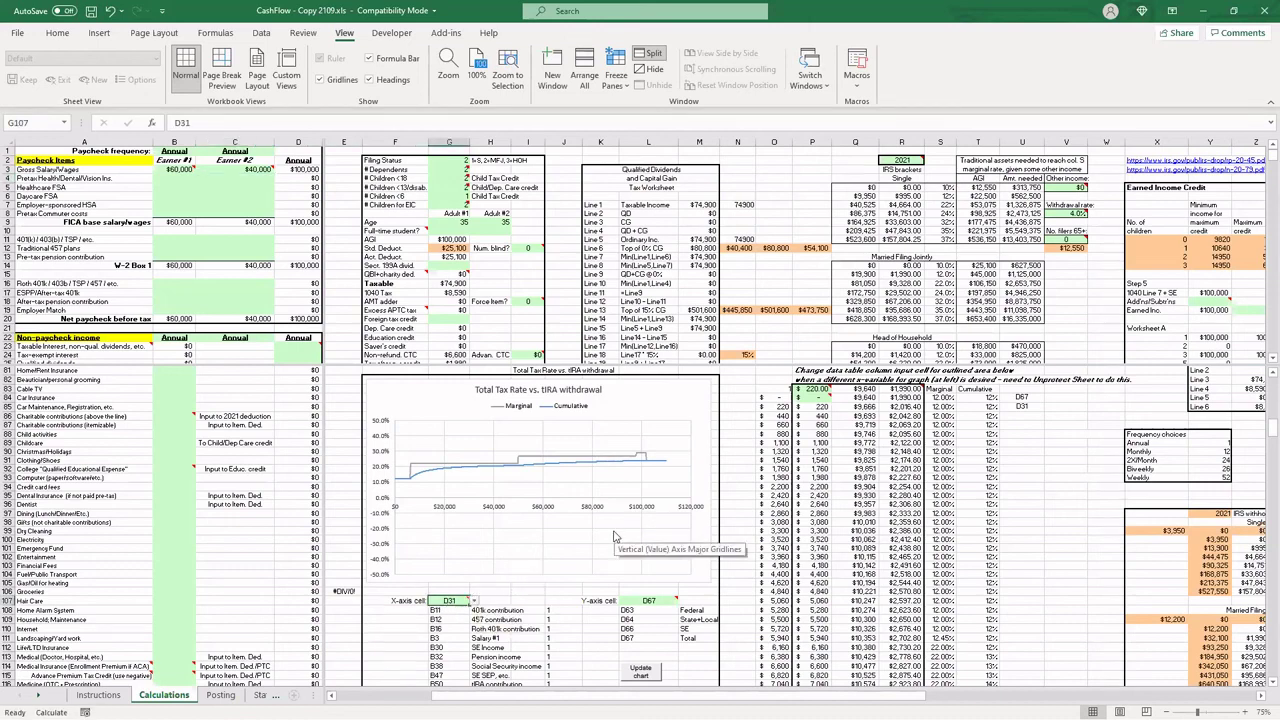
{"action": "type", "text": "B11"}
{"action": "key", "text": "Return"}
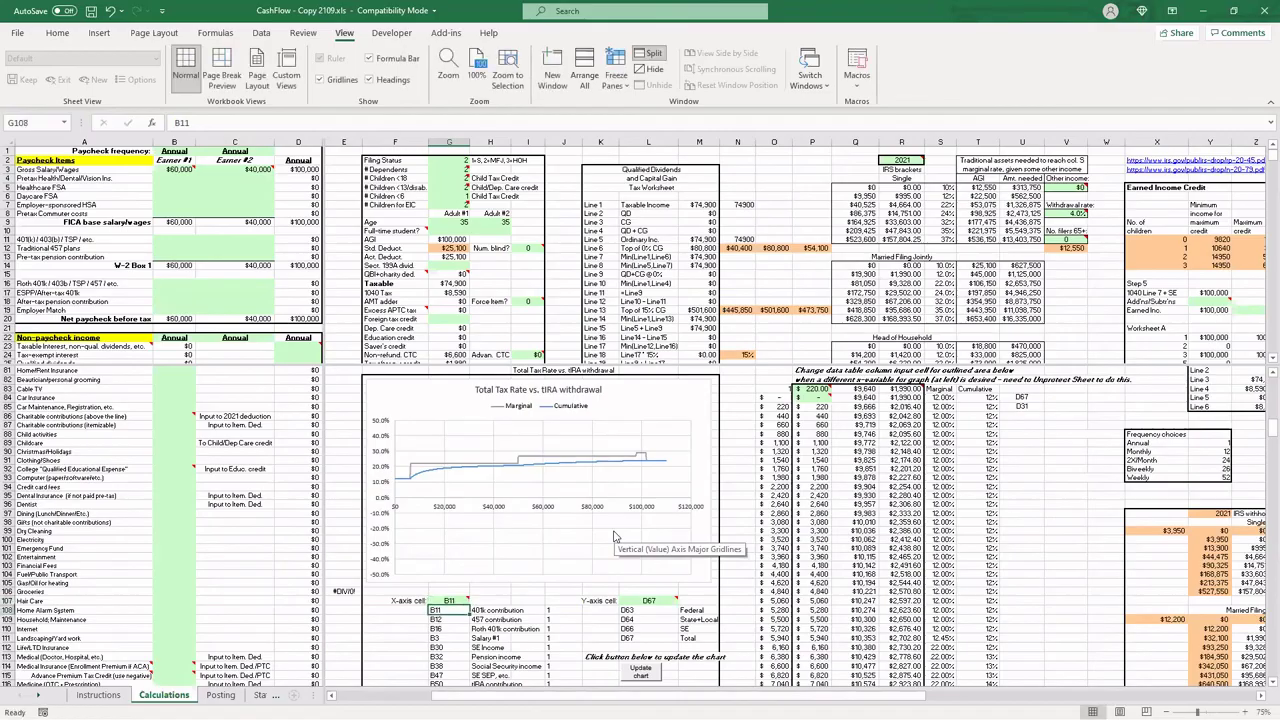
{"action": "left_click", "coordinate": [628, 678]}
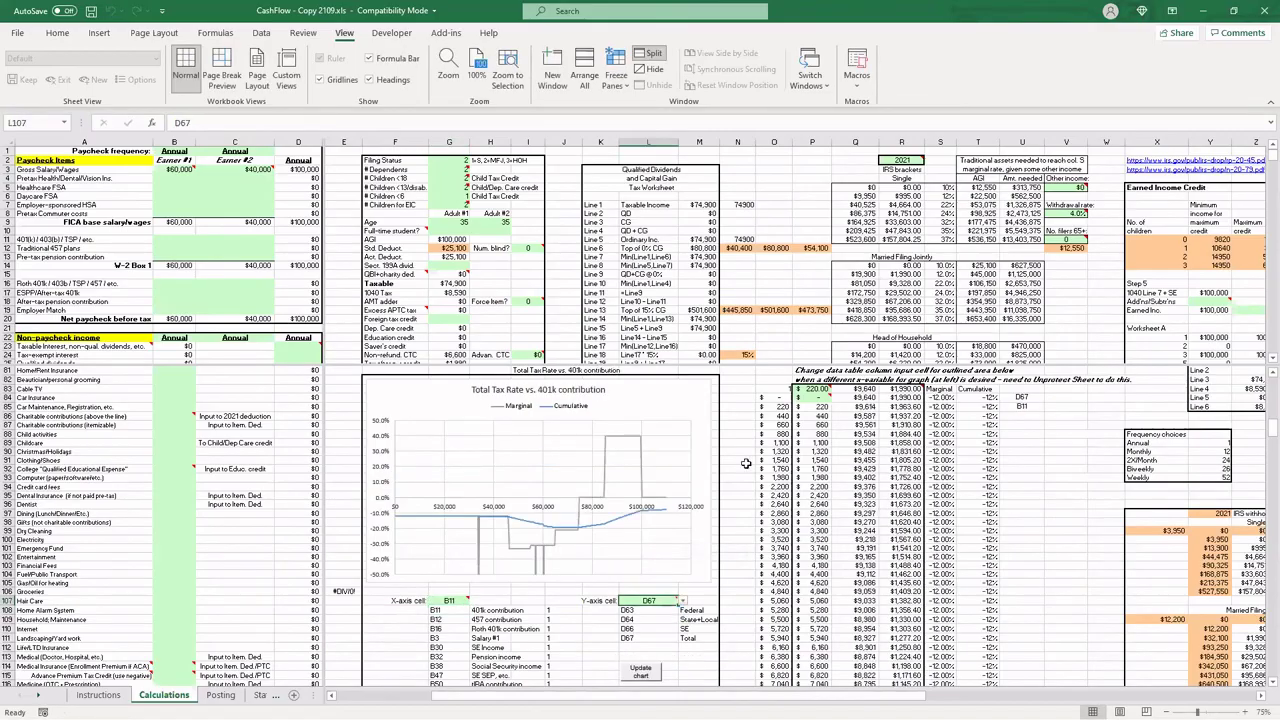
Set the chart data table's increment in P83 to 39
{"action": "left_click", "coordinate": [803, 389]}
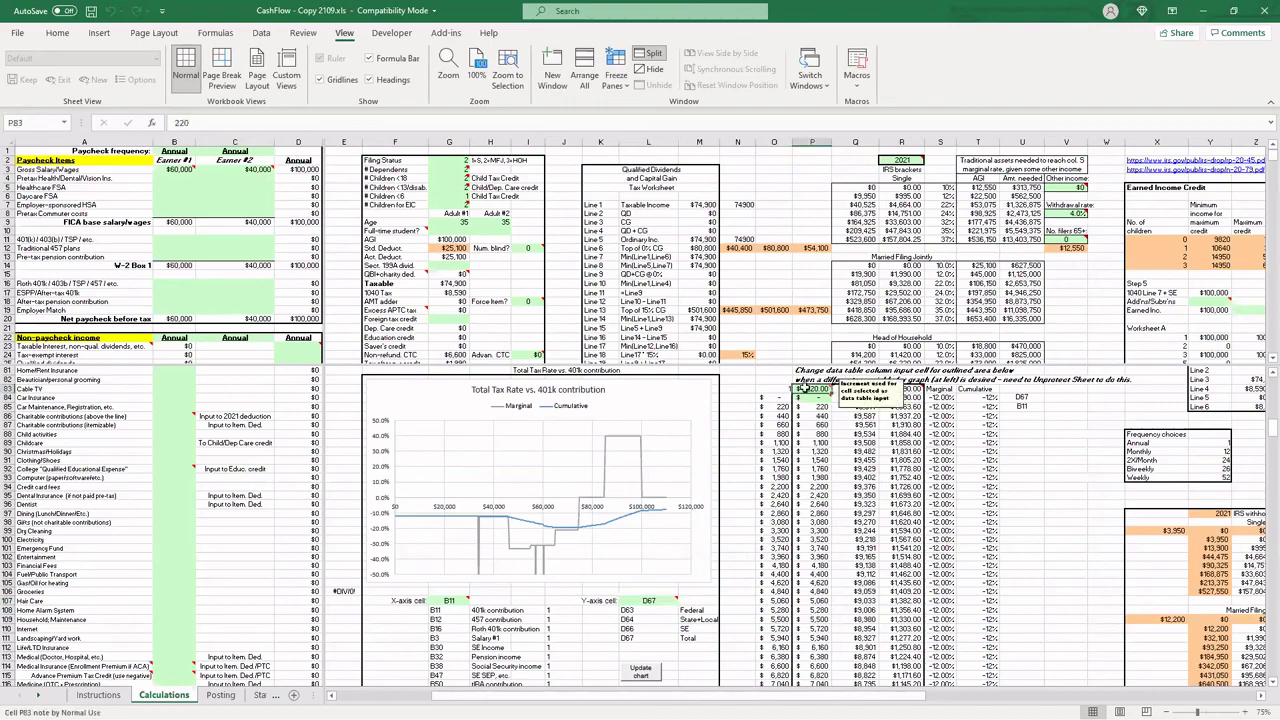
{"action": "type", "text": "39"}
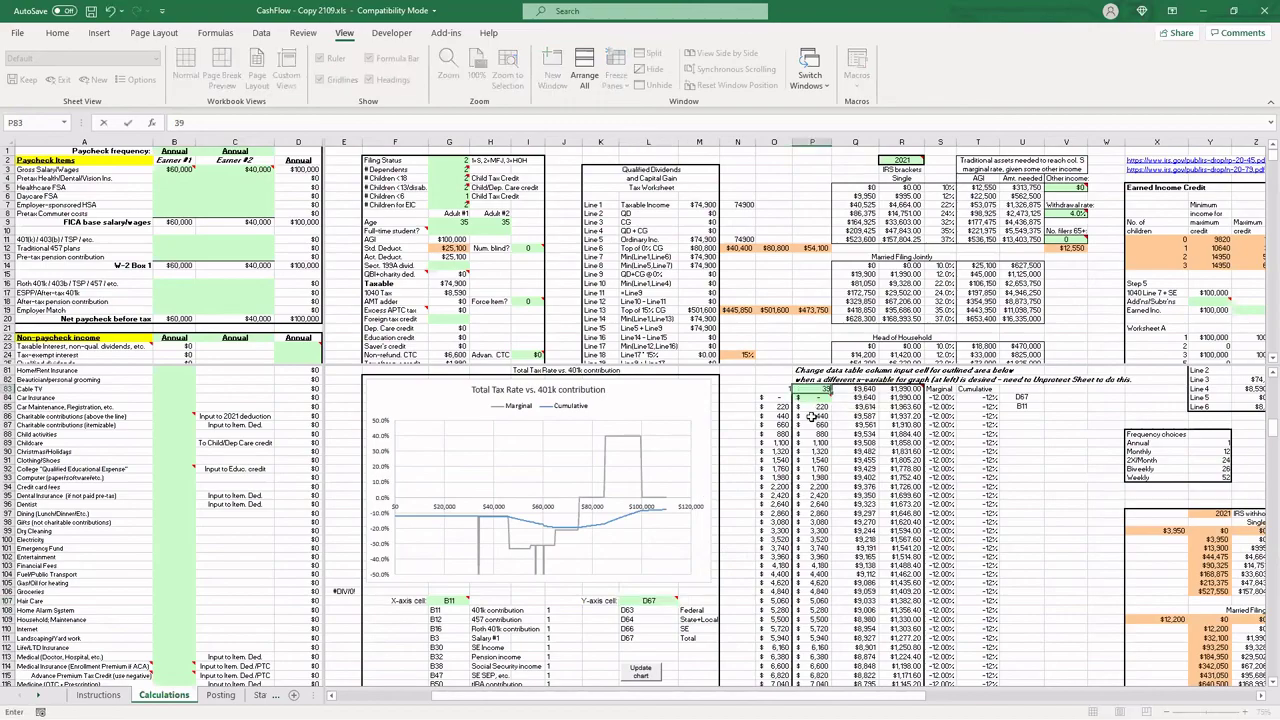
{"action": "key", "text": "Return"}
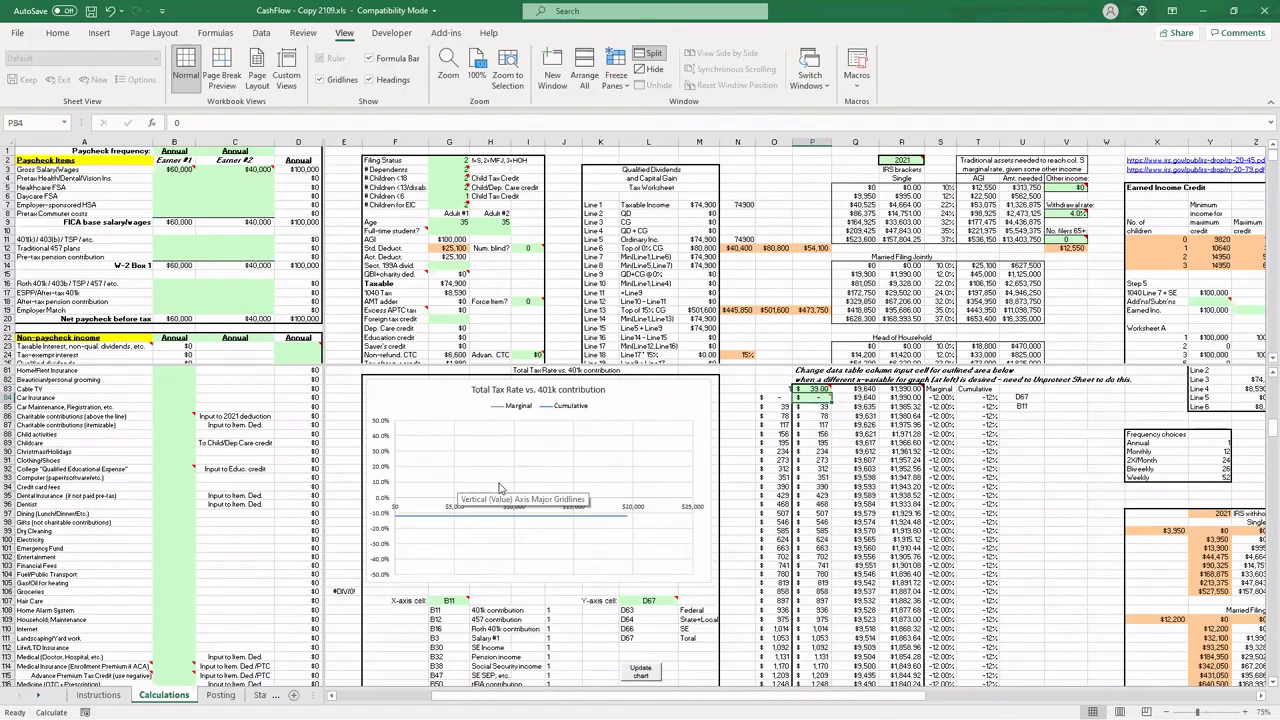
Set the chart data table's increment in P83 to 78
{"action": "left_click", "coordinate": [810, 388]}
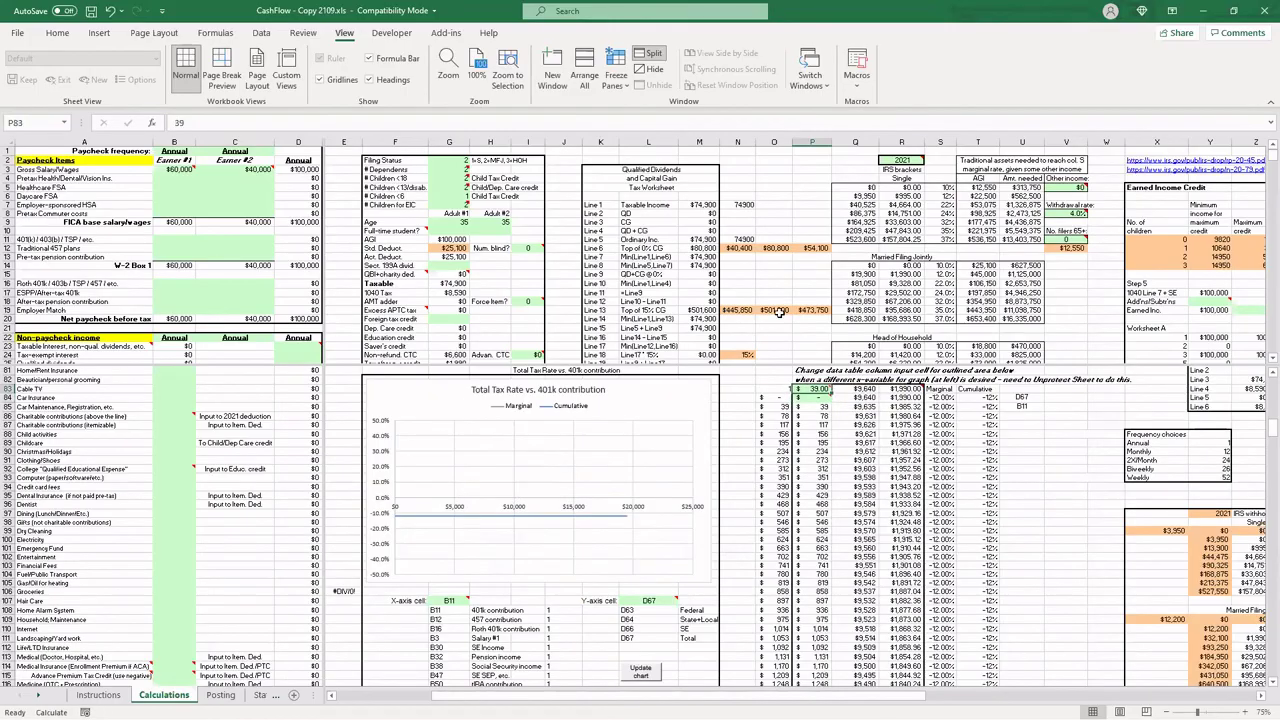
{"action": "type", "text": "78"}
{"action": "key", "text": "Return"}
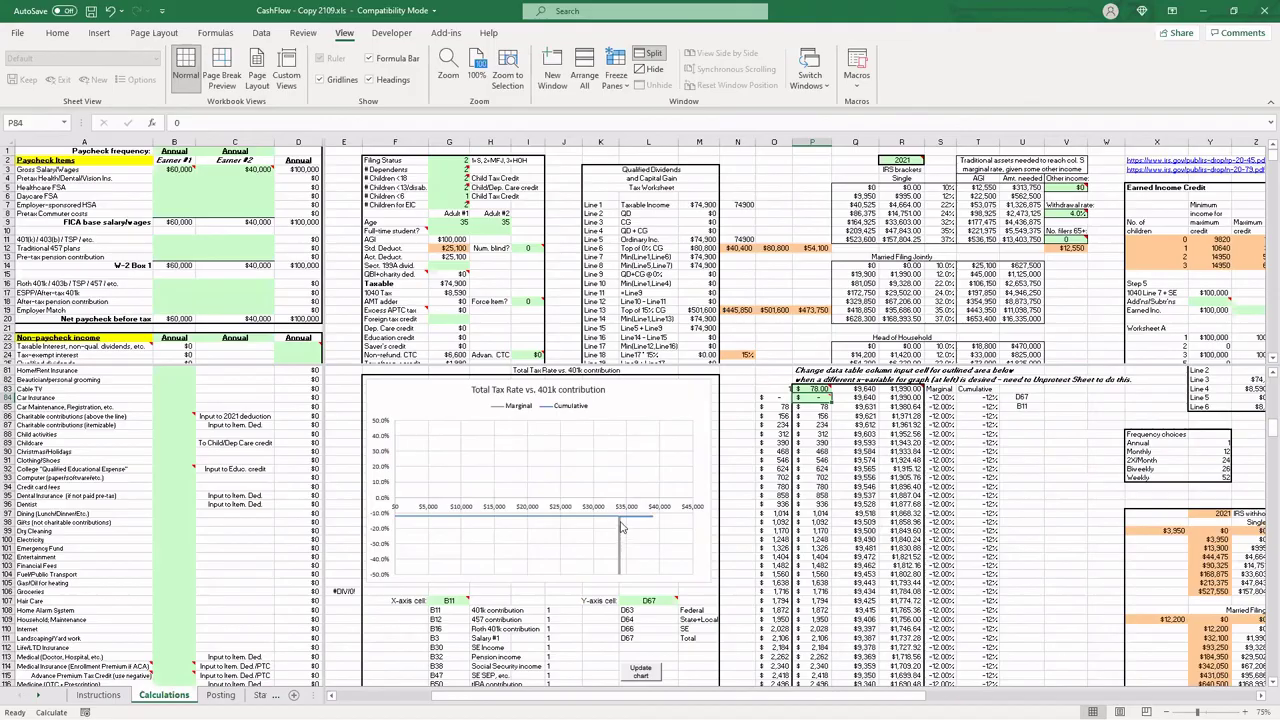
{"action": "mouse_move", "coordinate": [618, 525]}
Try clearing the gross salary of Earner #1 and restore it to 60000
{"action": "left_click", "coordinate": [172, 170]}
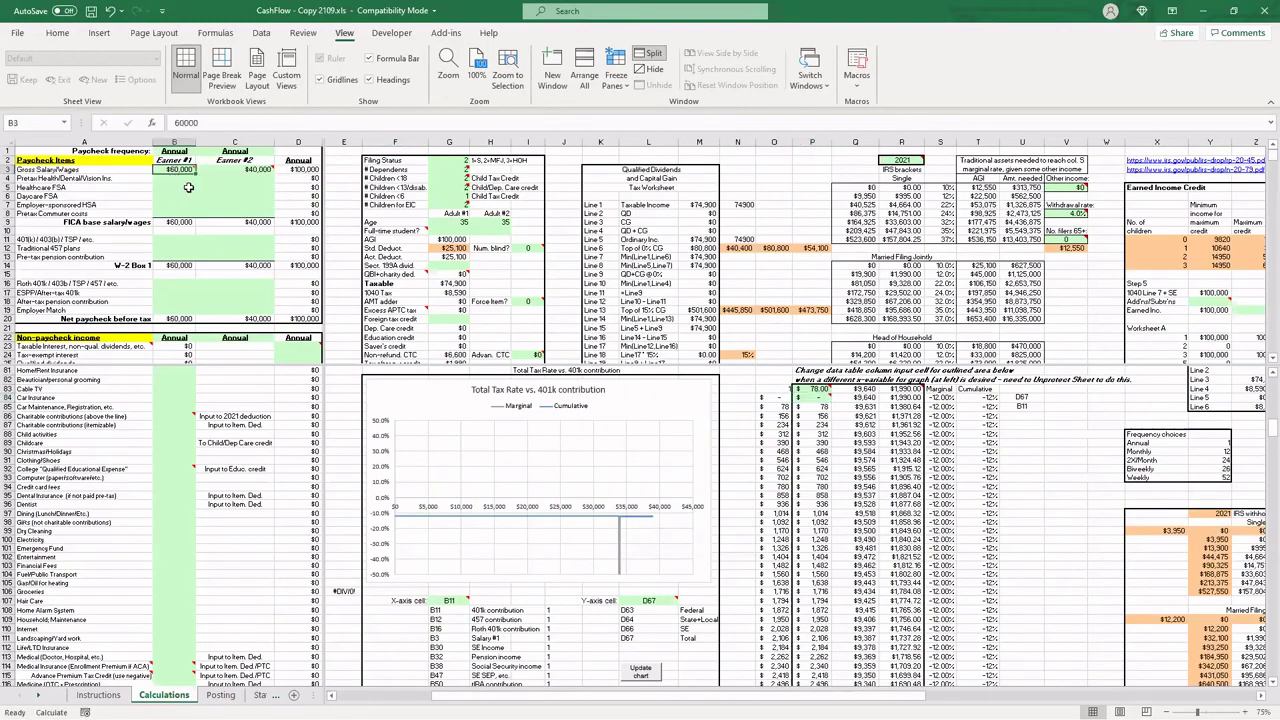
{"action": "key", "text": "Delete"}
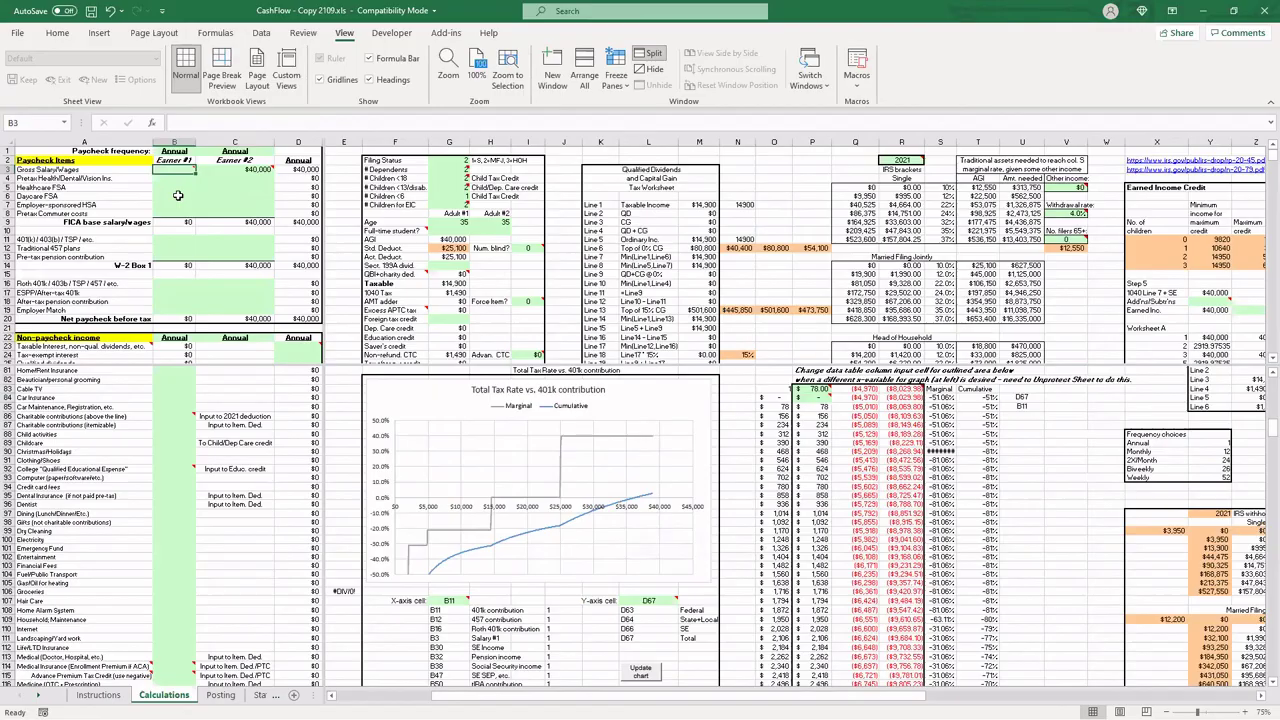
{"action": "mouse_move", "coordinate": [173, 169]}
{"action": "type", "text": "60000"}
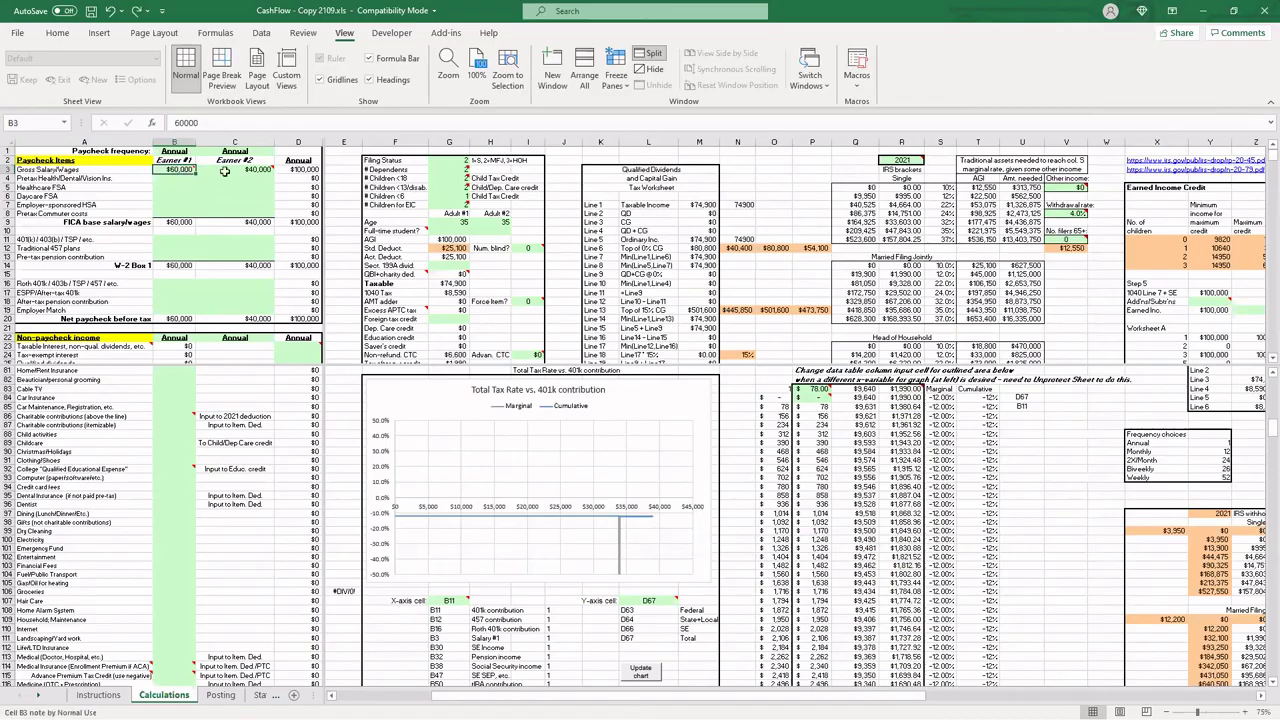
Clear the gross salary of Earner #1, leaving only Earner #2 with wages
{"action": "mouse_move", "coordinate": [242, 171]}
{"action": "mouse_move", "coordinate": [179, 170]}
{"action": "key", "text": "Delete"}
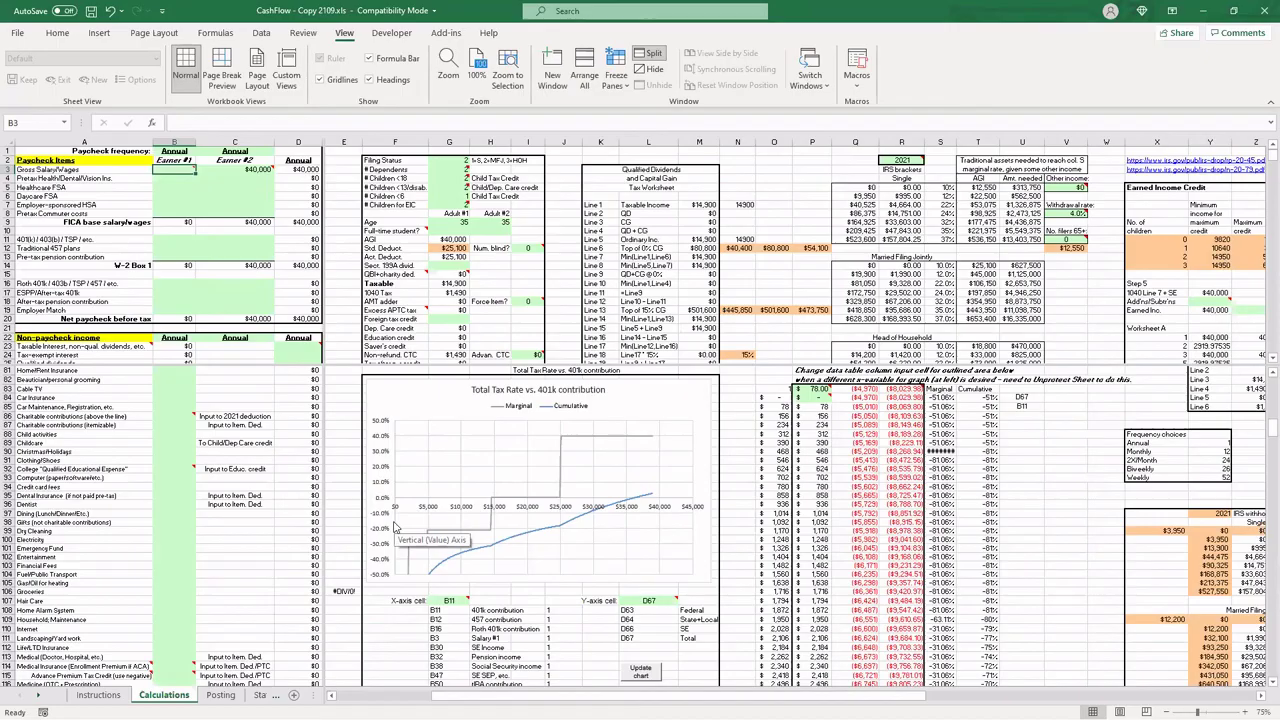
Set the minimum bound of the tax rate chart's vertical axis to -1.0
{"action": "double_click", "coordinate": [382, 472]}
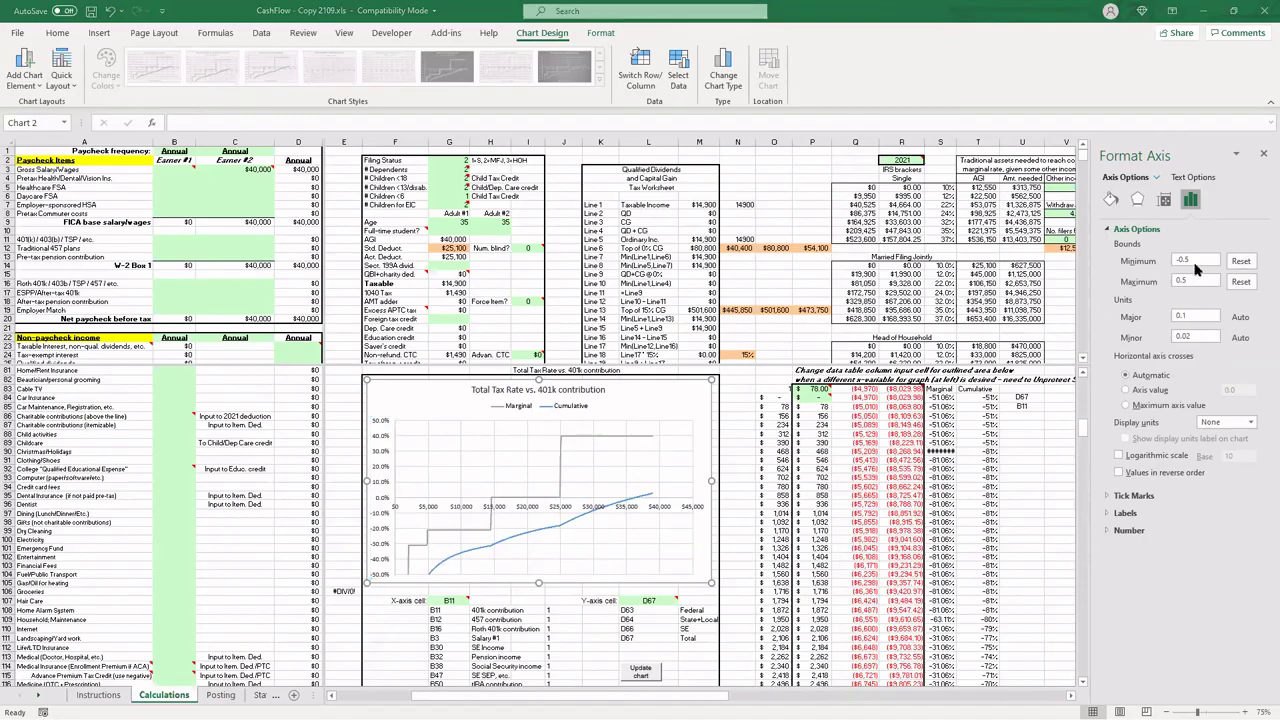
{"action": "double_click", "coordinate": [1180, 260]}
{"action": "type", "text": "-1."}
{"action": "key", "text": "Return"}
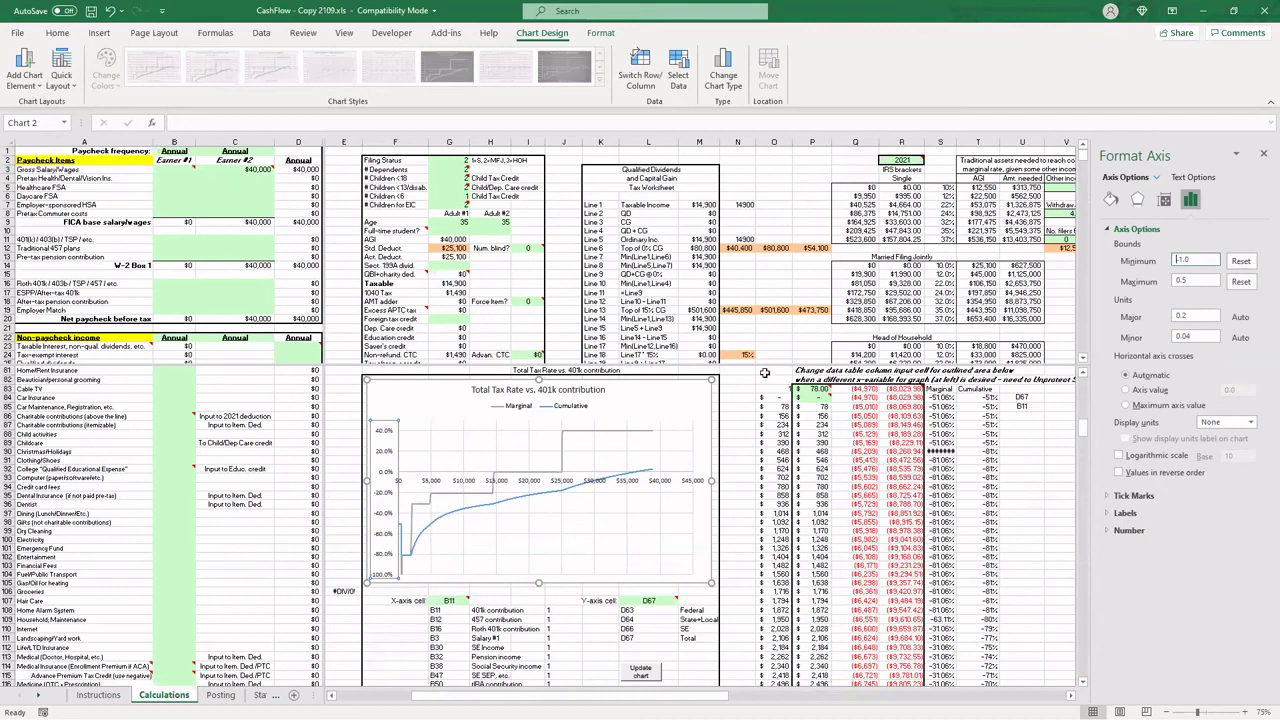
Set the data table increment in P83 to 39 and examine the marginal rates along the 401k contribution chart
{"action": "left_click", "coordinate": [815, 388]}
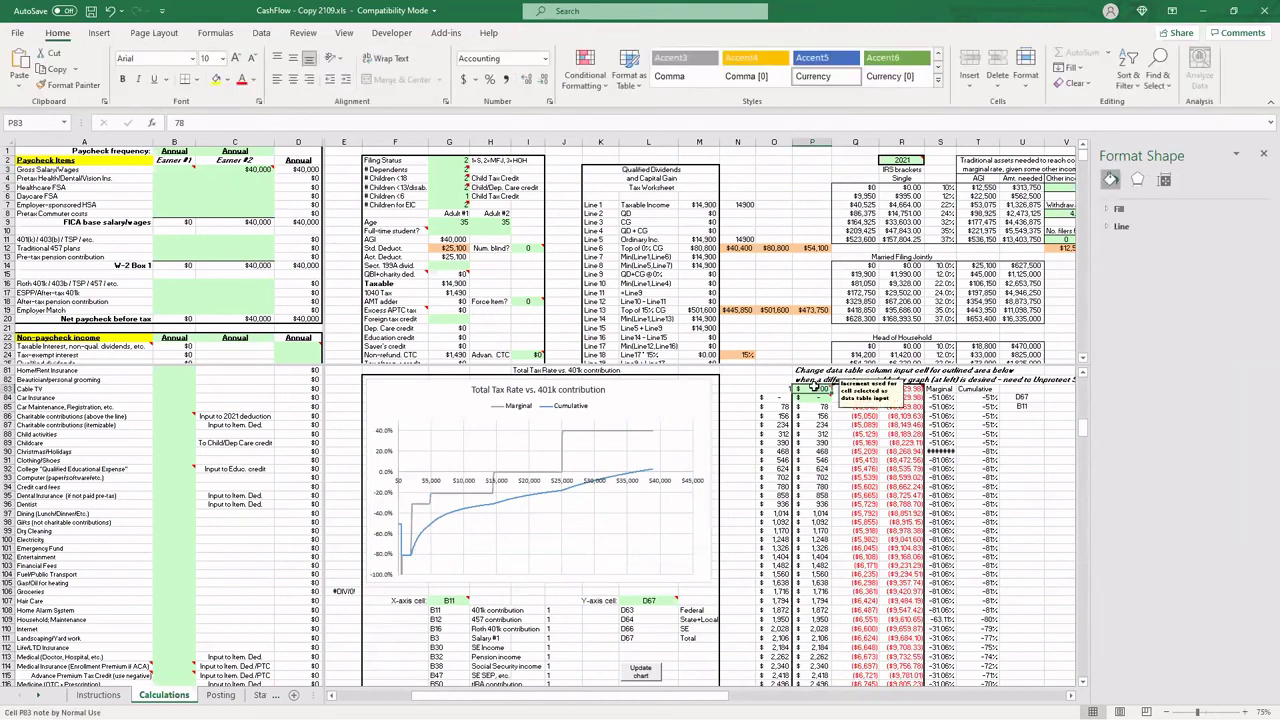
{"action": "type", "text": "39"}
{"action": "key", "text": "Return"}
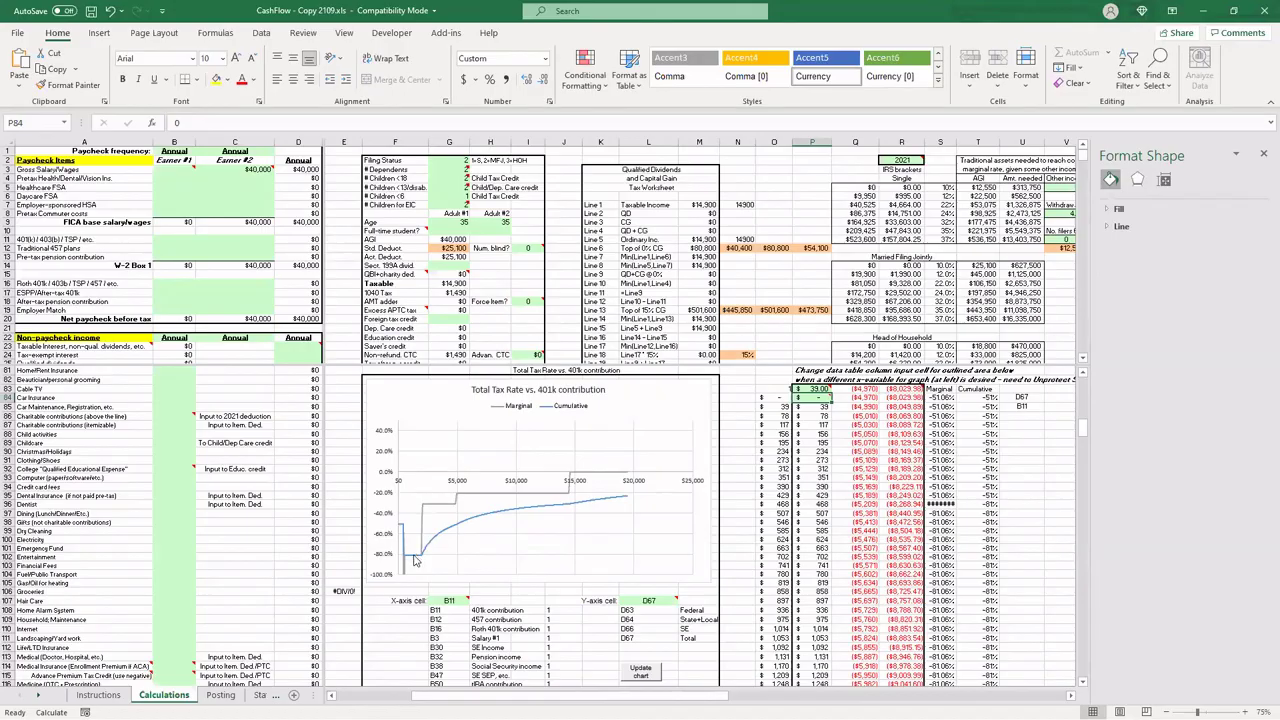
{"action": "mouse_move", "coordinate": [423, 561]}
{"action": "mouse_move", "coordinate": [451, 540]}
{"action": "mouse_move", "coordinate": [464, 499]}
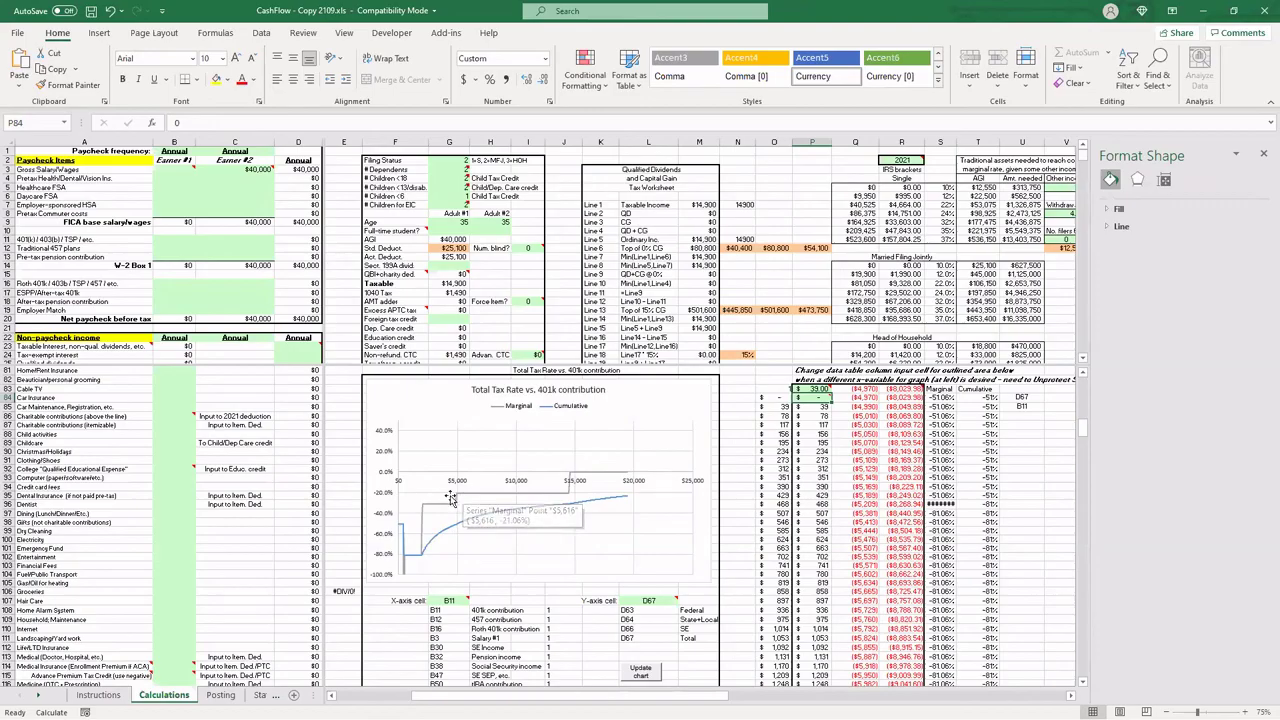